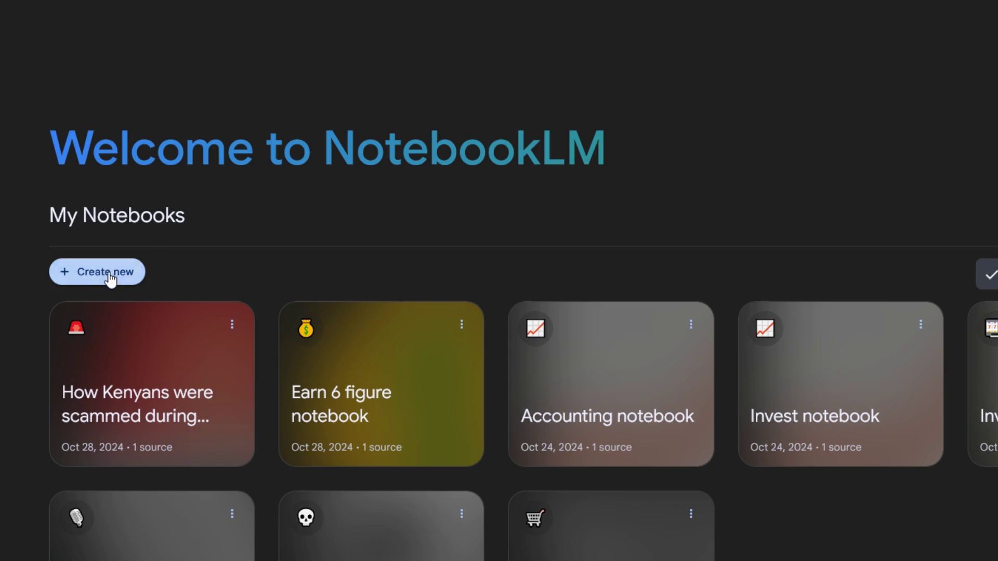
Start a new untitled notebook from the NotebookLM home page.
click(109, 275)
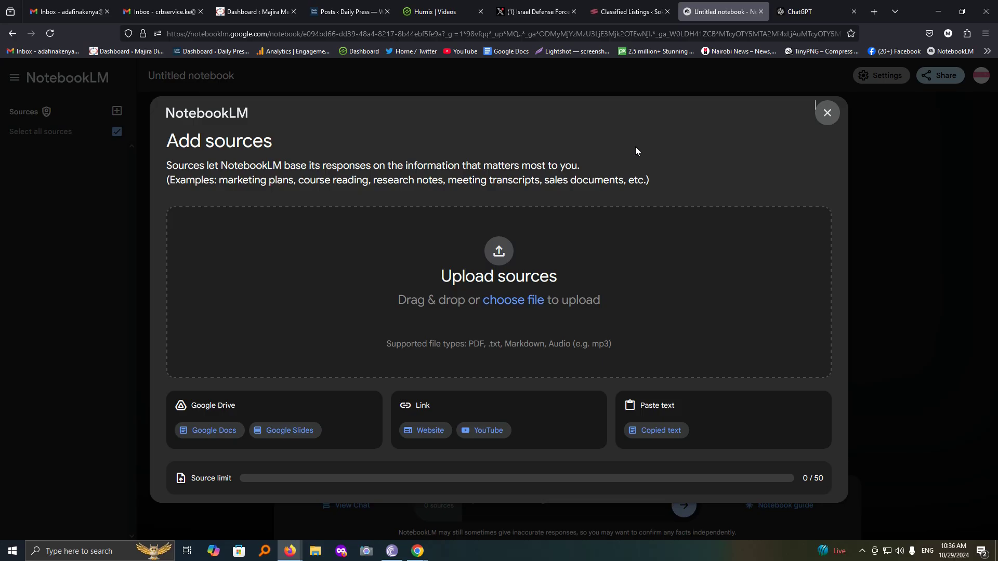
Prompt ChatGPT with 'Write an article, 5 steps to your financial freedom' and select the full reply.
click(801, 12)
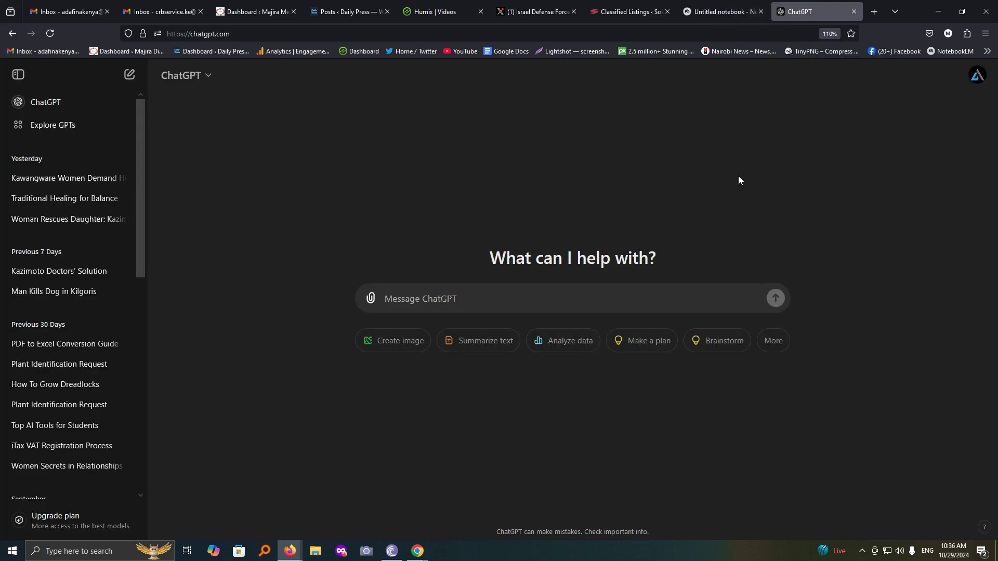
text(Write an article, 5 ste)
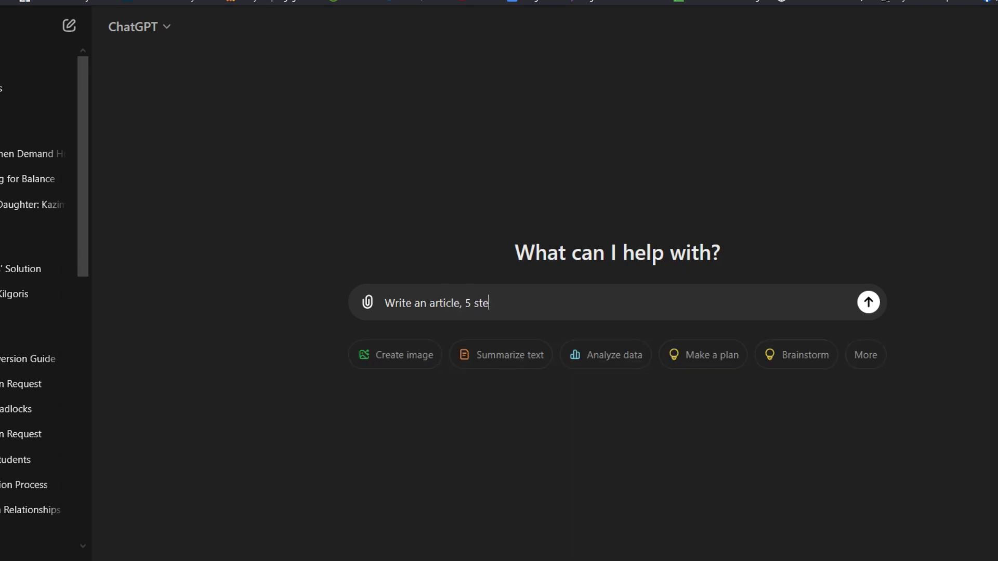
text(ps to your financia)
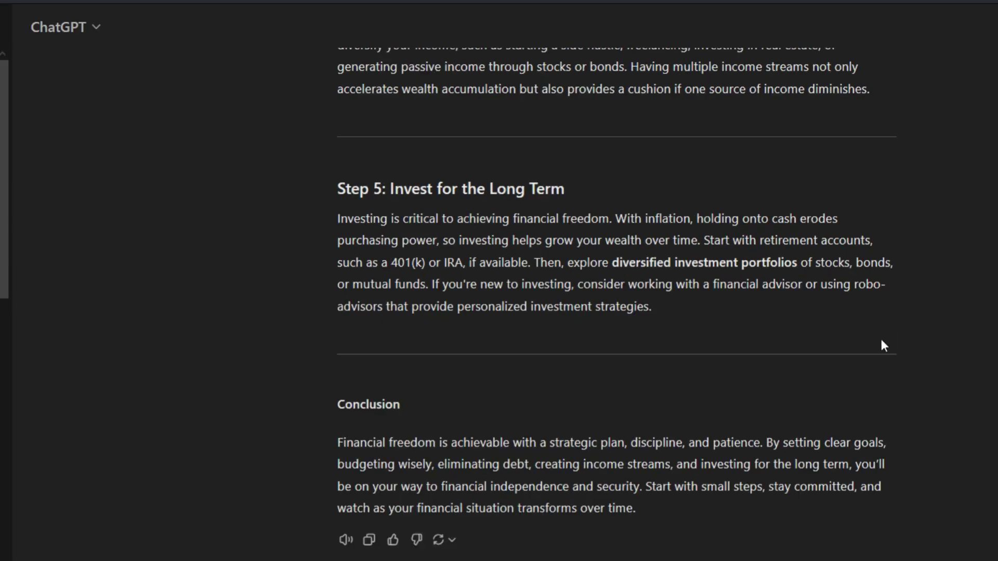
scroll(881, 341, up, 5)
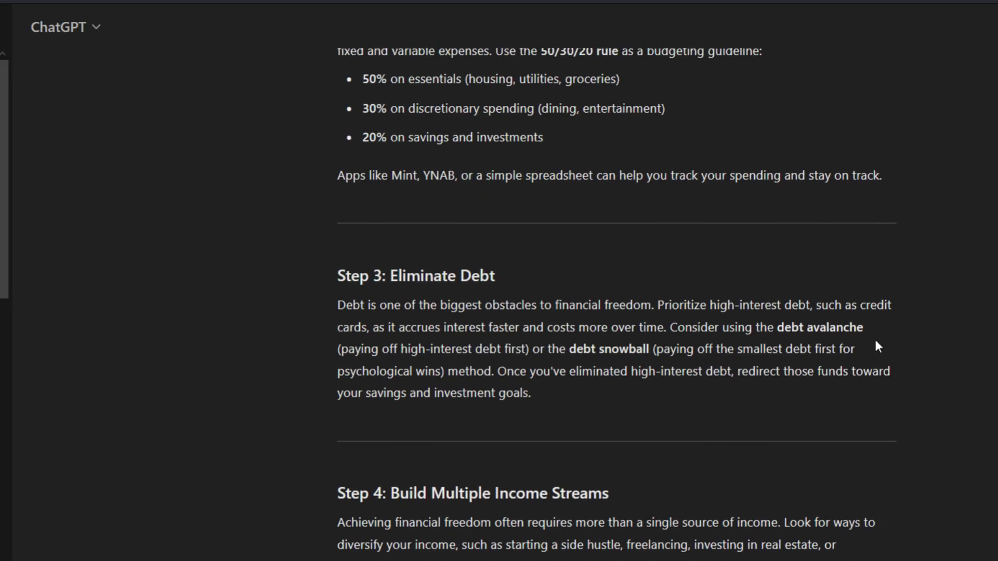
scroll(874, 338, up, 3)
scroll(777, 325, up, 3)
scroll(560, 247, up, 3)
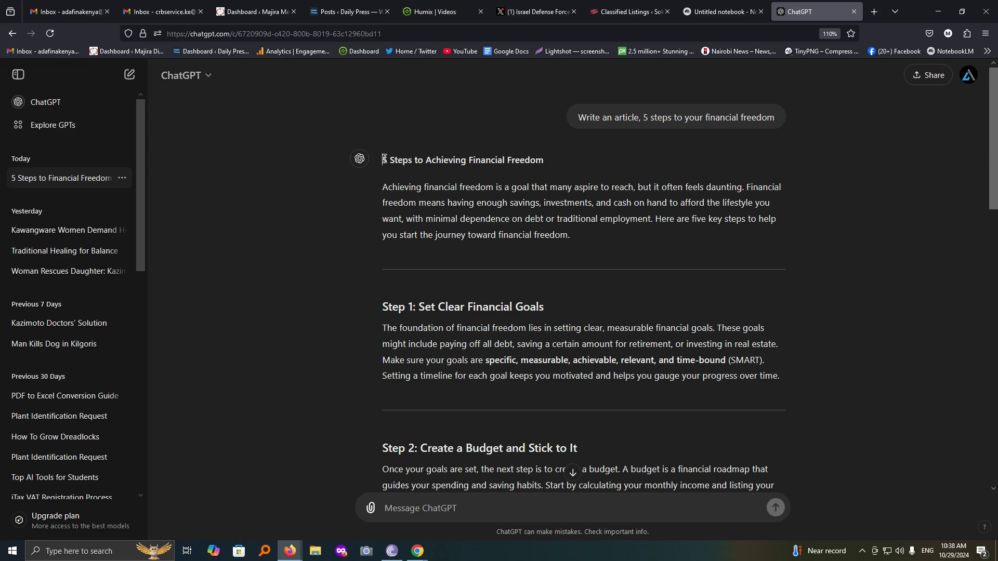
mouse_move(383, 158)
mouse_down()
mouse_move(467, 532)
mouse_move(486, 450)
mouse_up()
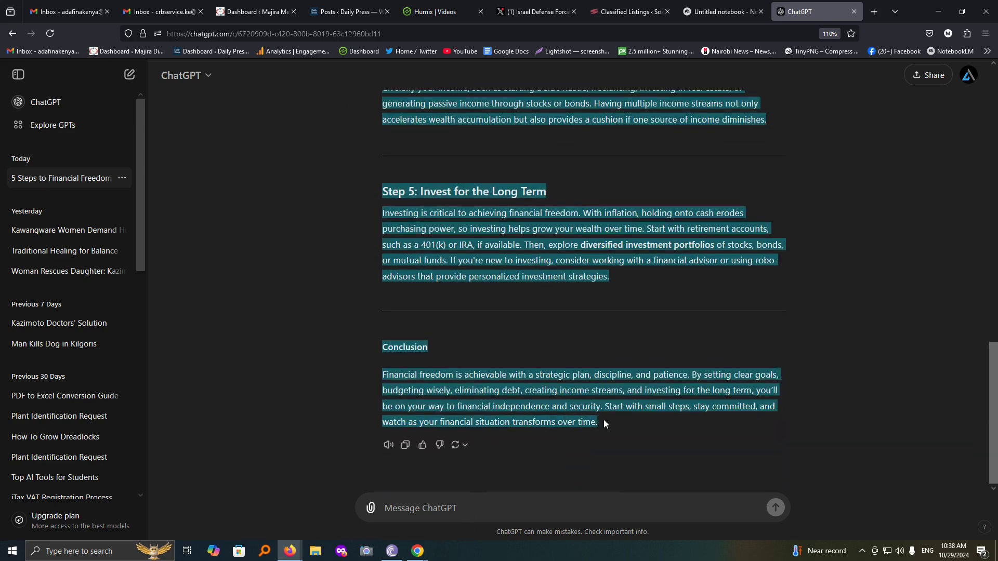
Rename the untitled notebook to 'Financial Freedom' and reopen it from its home-page card.
key(ctrl+Page_Up)
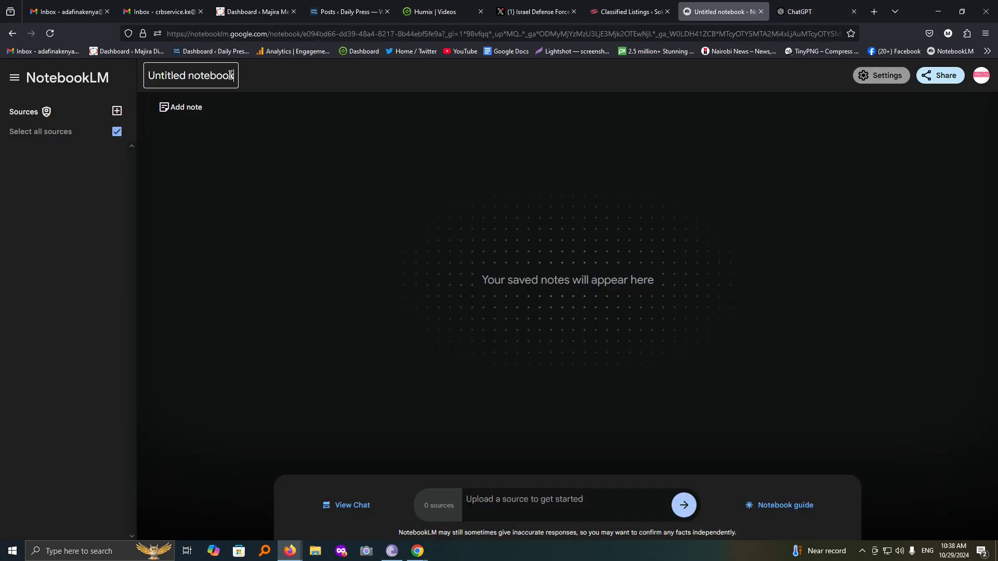
drag(235, 76, 143, 82)
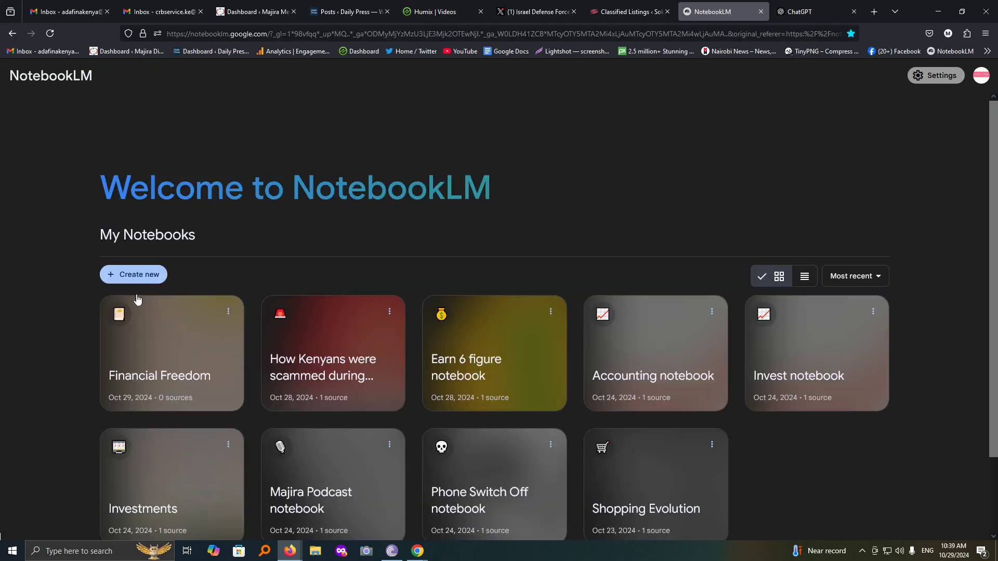
click(162, 351)
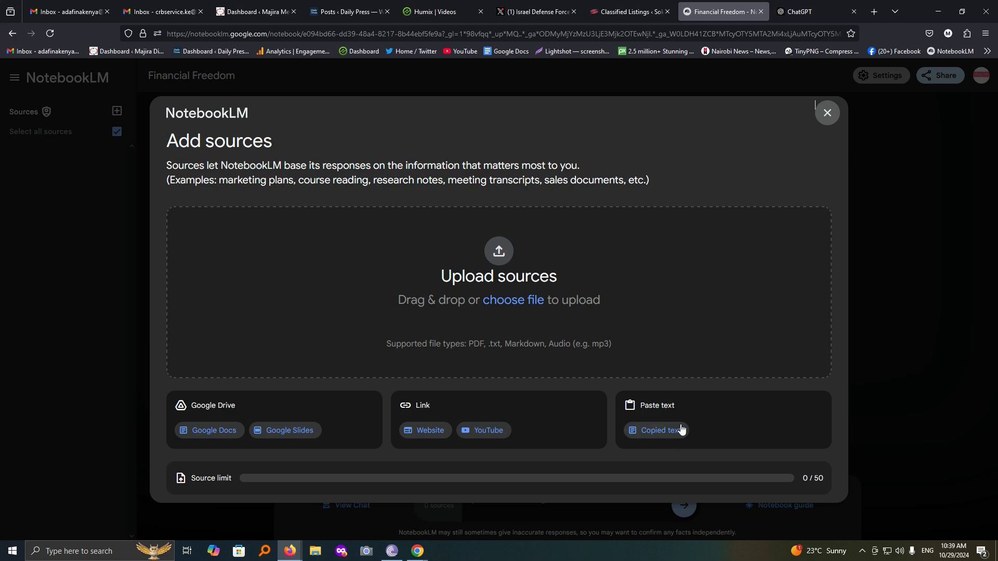
Paste the ChatGPT article into a Copied text source and insert it.
click(666, 432)
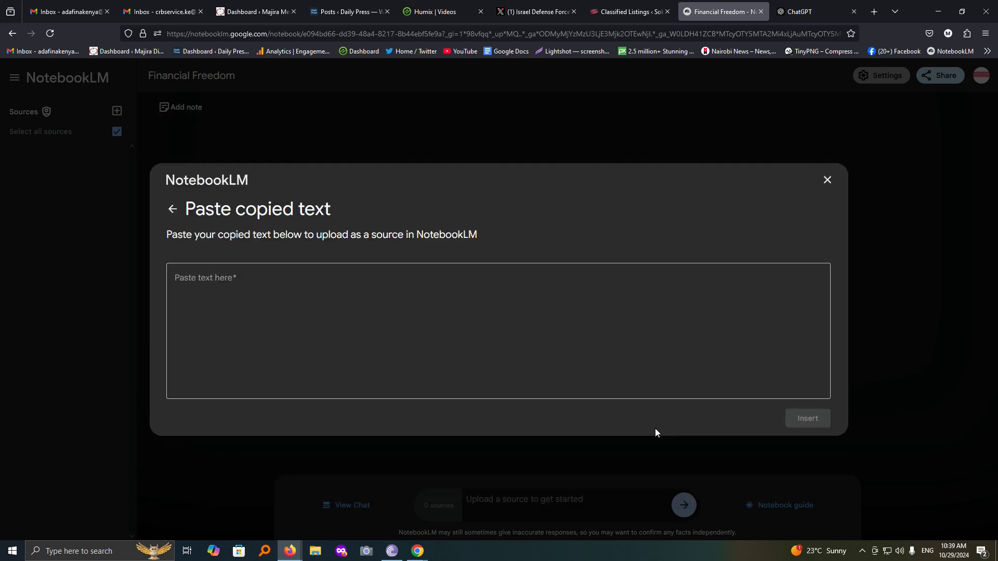
click(410, 305)
key(ctrl+v)
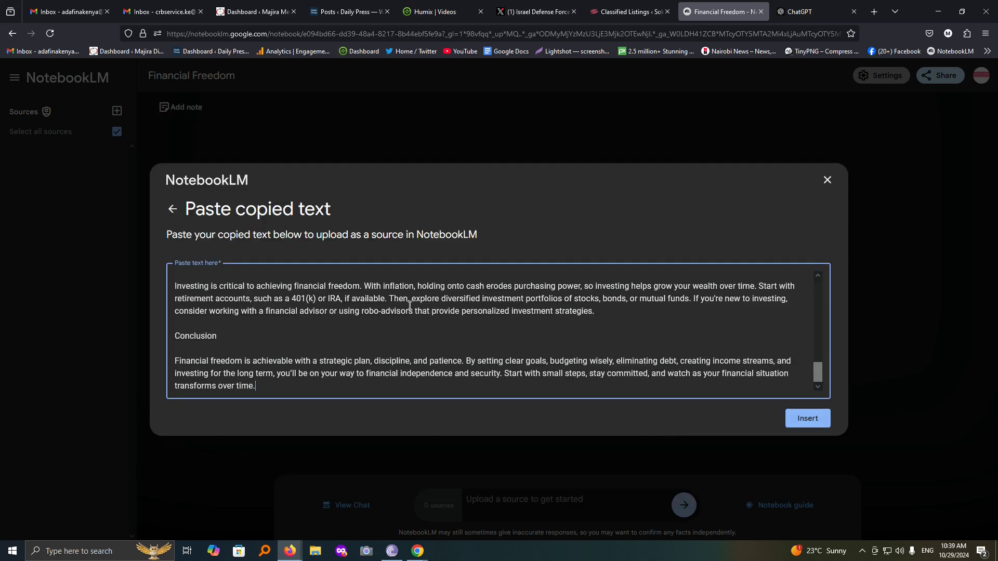
click(814, 422)
click(814, 420)
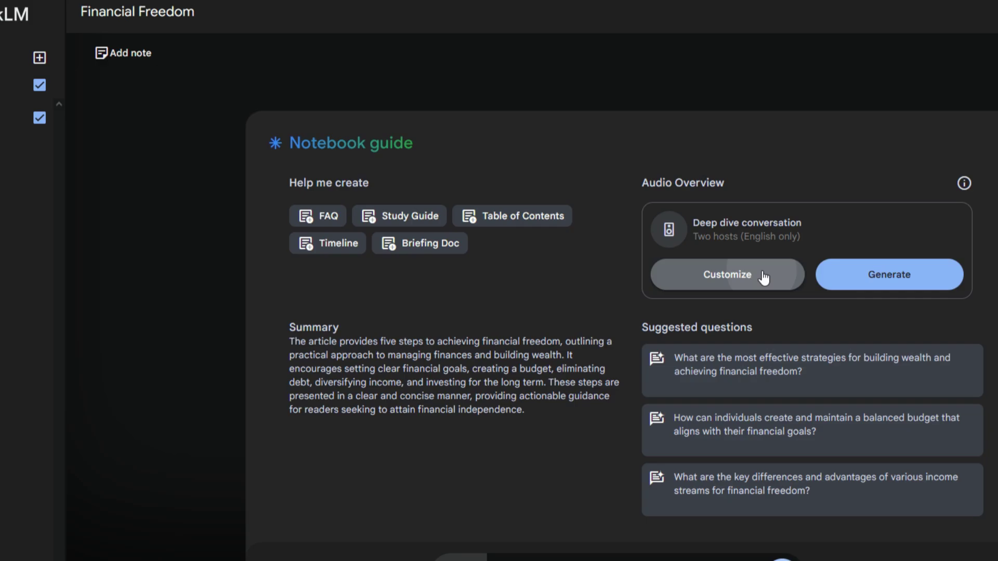
Generate the Audio Overview with default settings, leaving Customize unchanged.
click(668, 278)
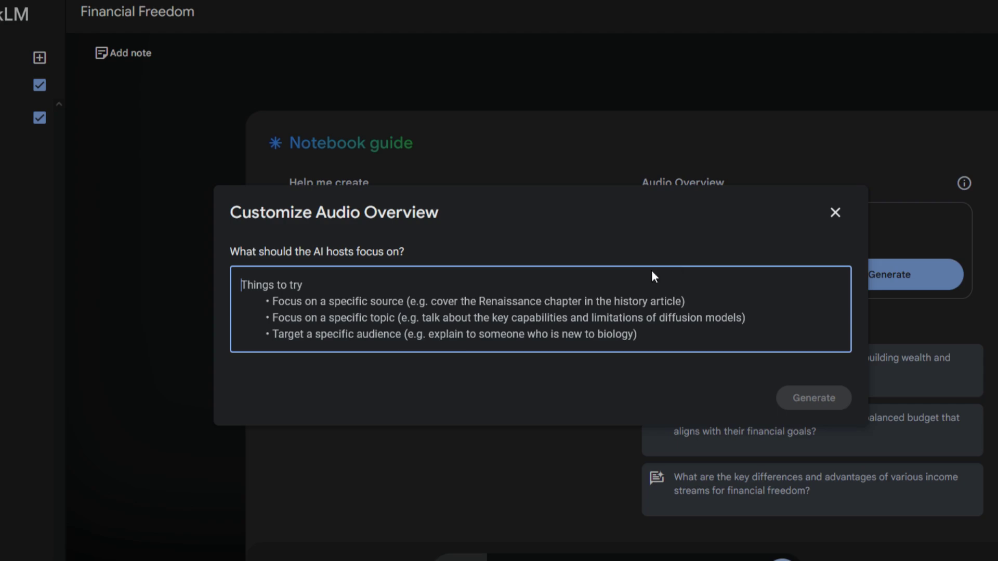
click(834, 212)
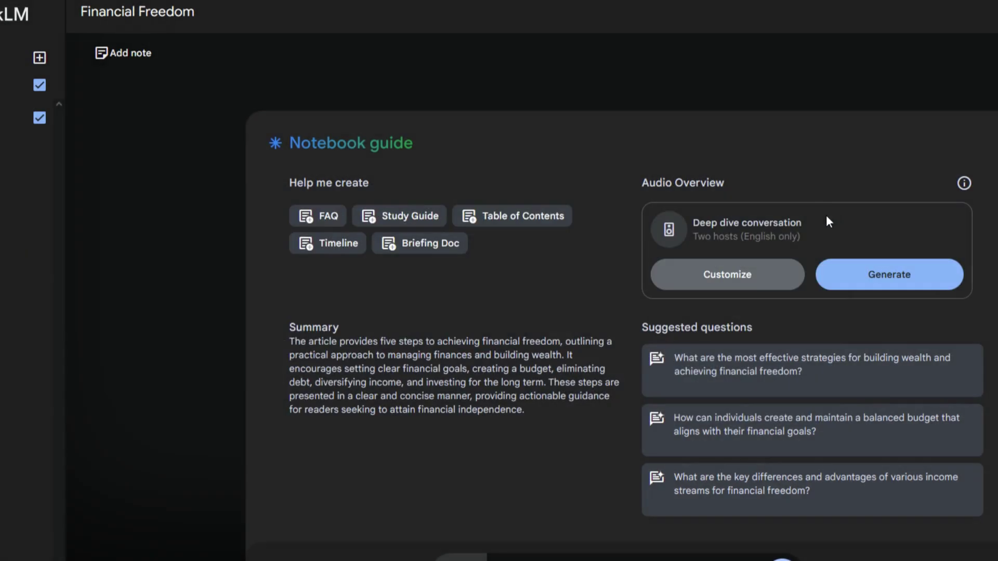
click(889, 275)
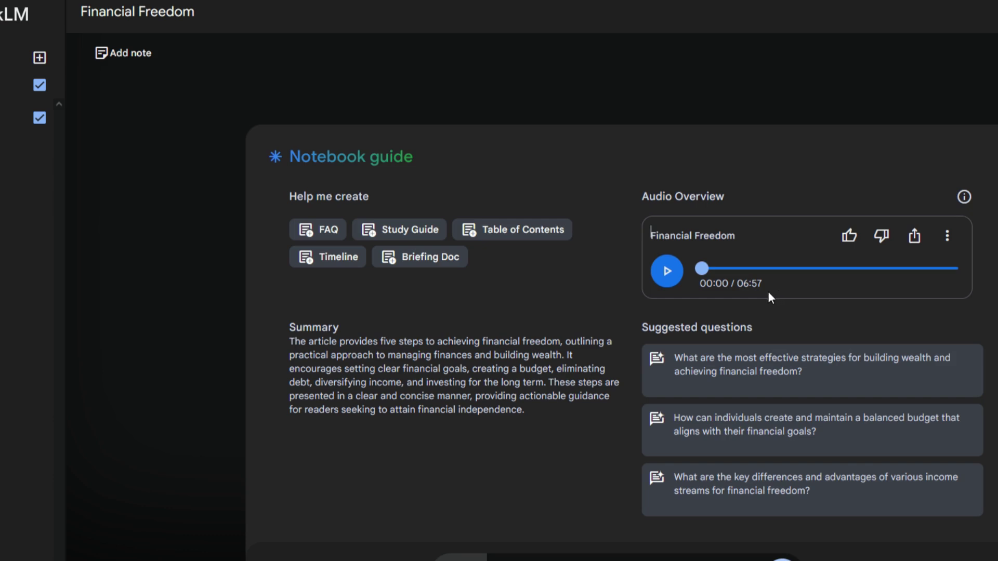
Play the Financial Freedom audio overview and pause it at 01:02.
click(673, 281)
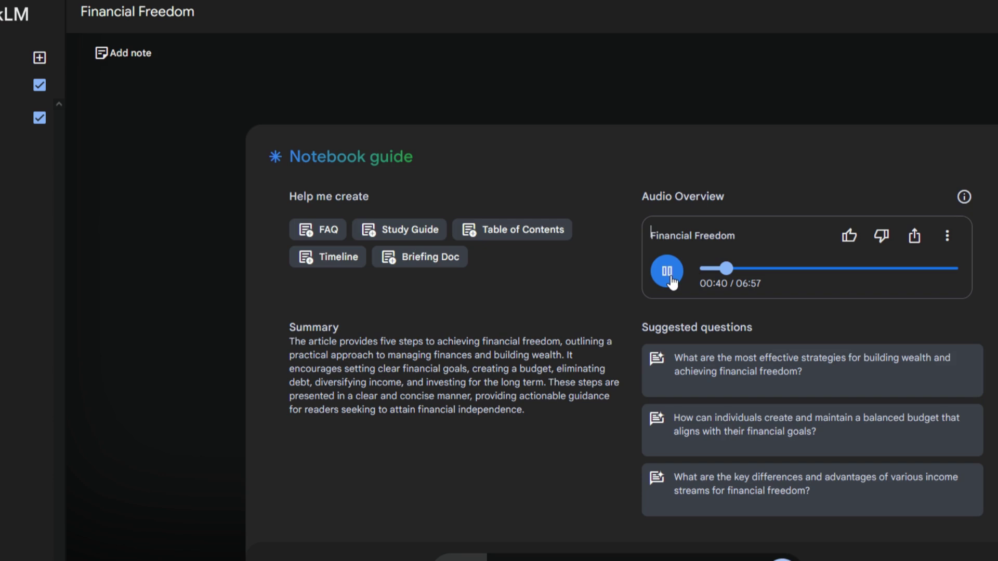
click(671, 275)
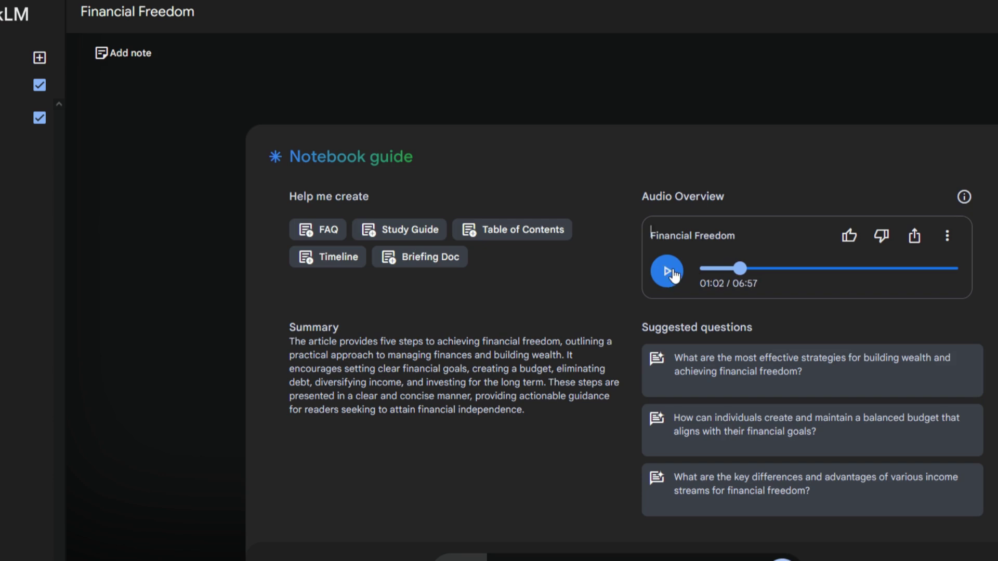
Download the Financial Freedom audio overview through the player's options menu.
click(947, 238)
mouse_move(940, 273)
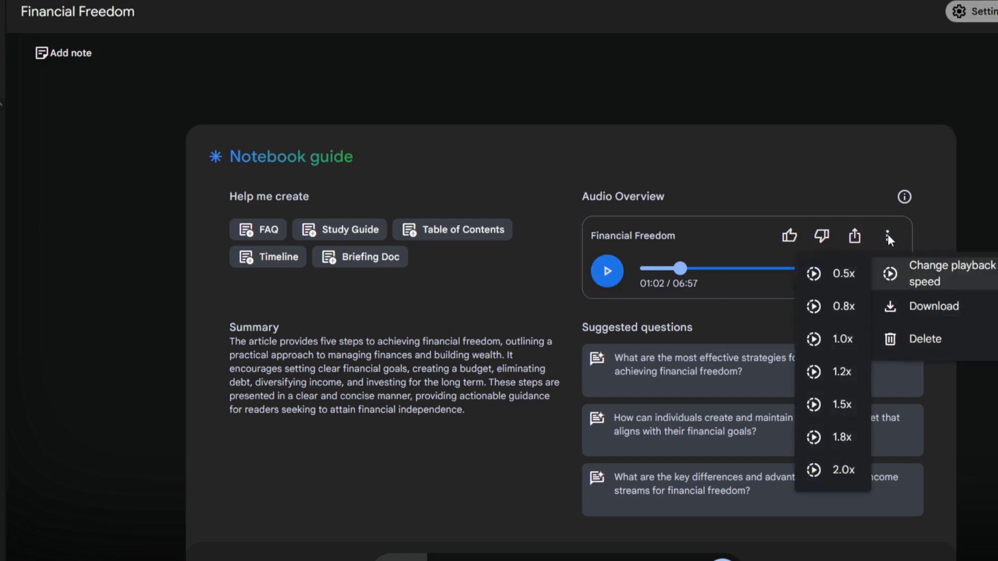
click(933, 315)
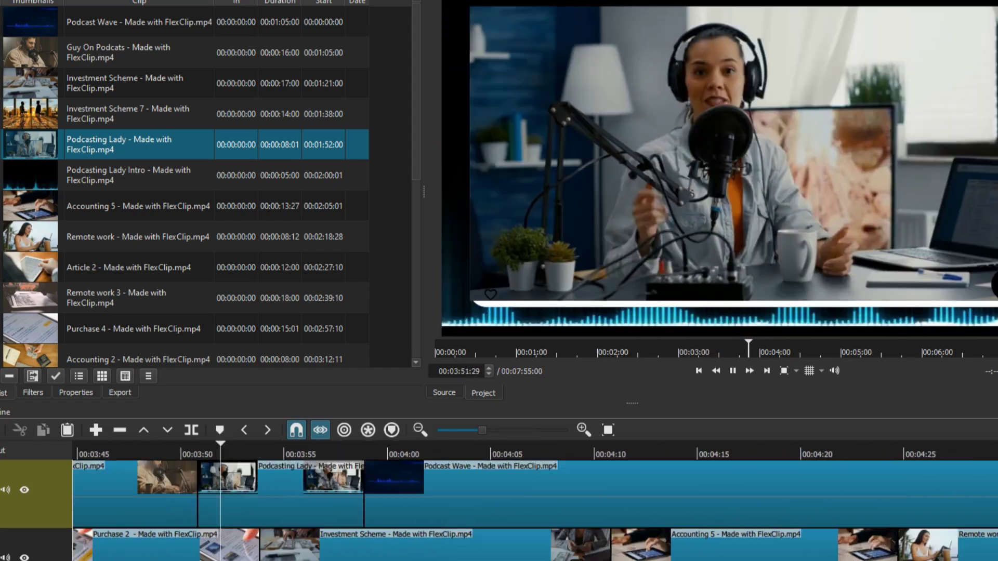
Pause Shotcut playback and return the playhead to the timeline start.
key(space)
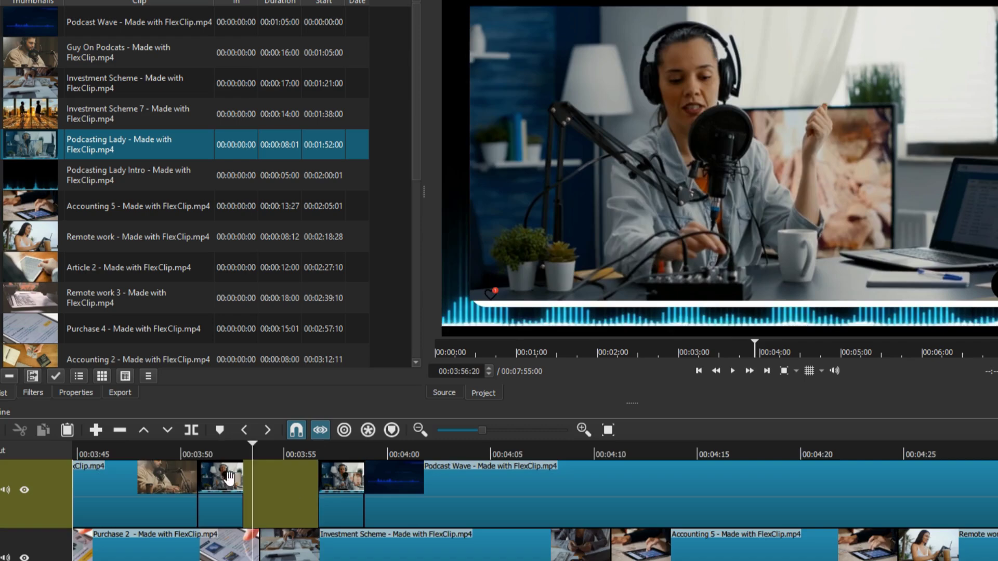
key(Home)
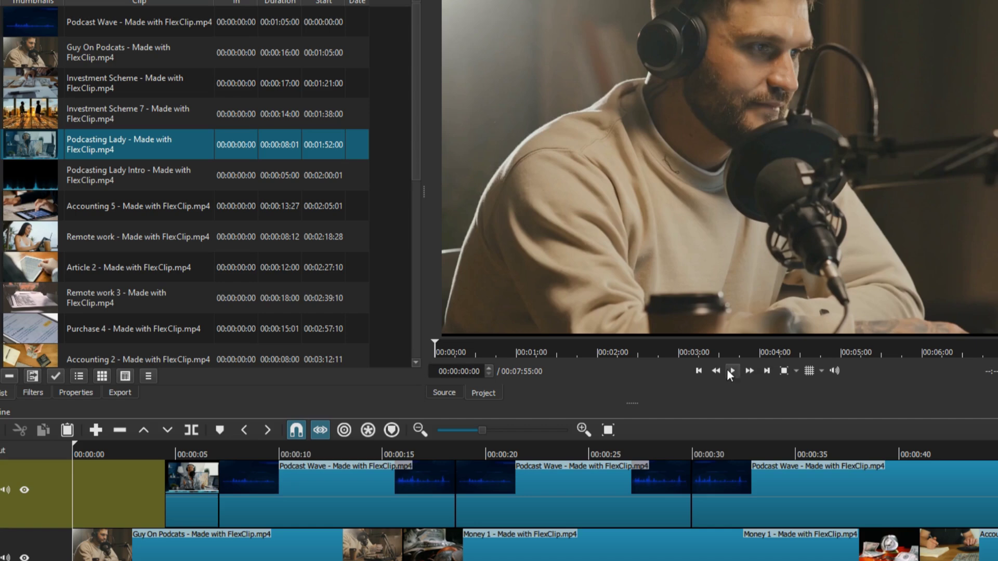
Play the podcast edit from the beginning in Shotcut's player.
click(730, 371)
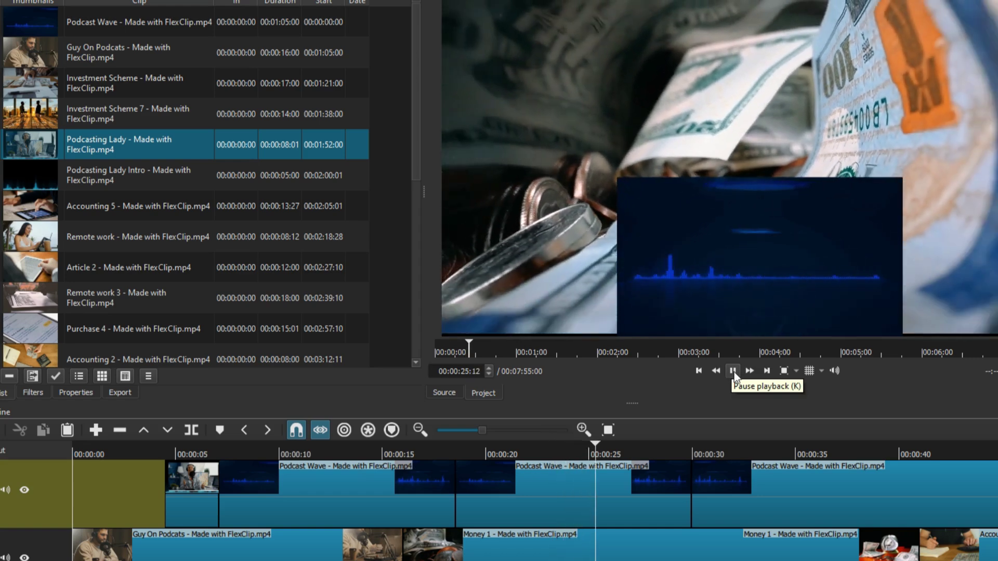
Pause the preview near 25 seconds and save the export as 'Financial Freedom Guide' MP4.
click(733, 371)
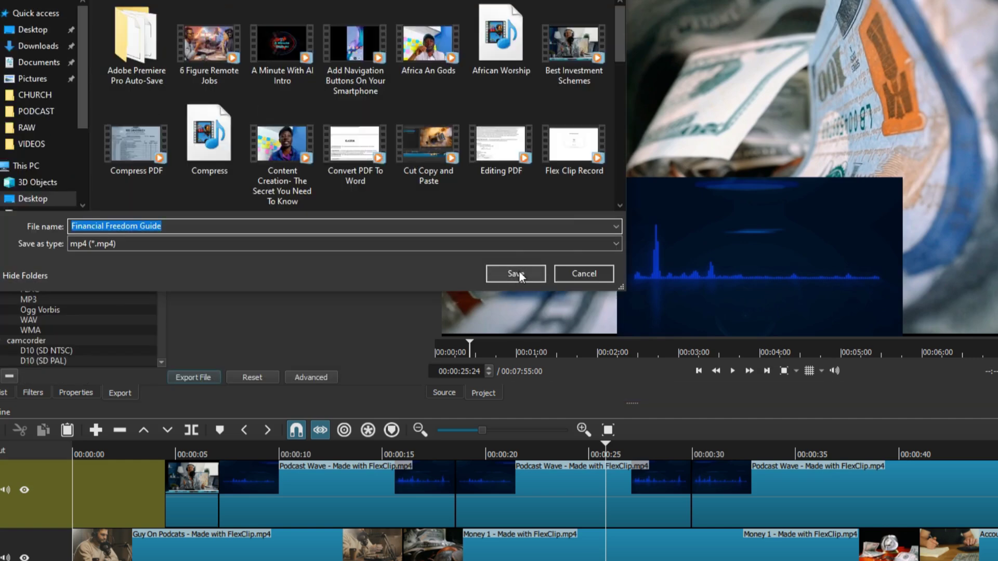
click(519, 274)
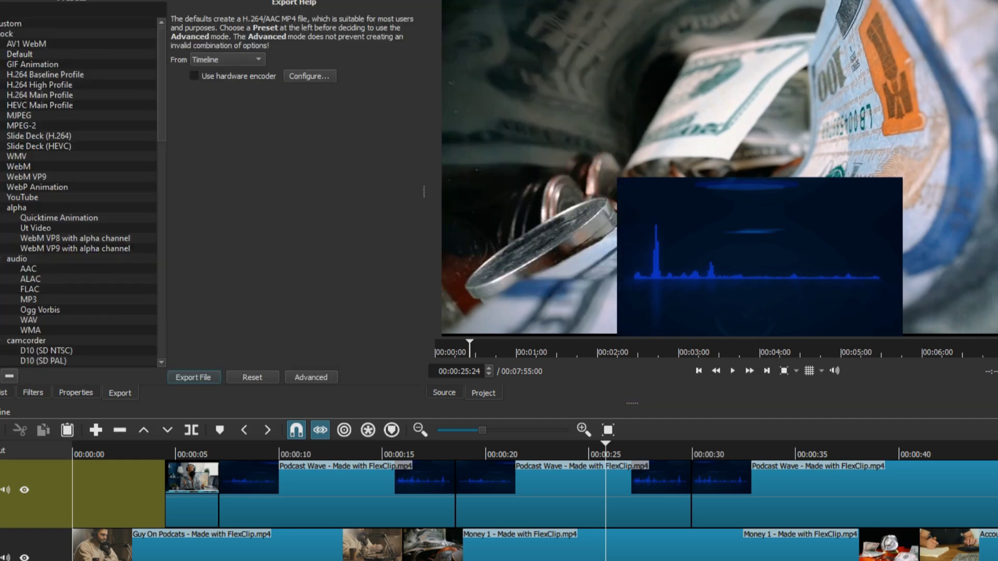